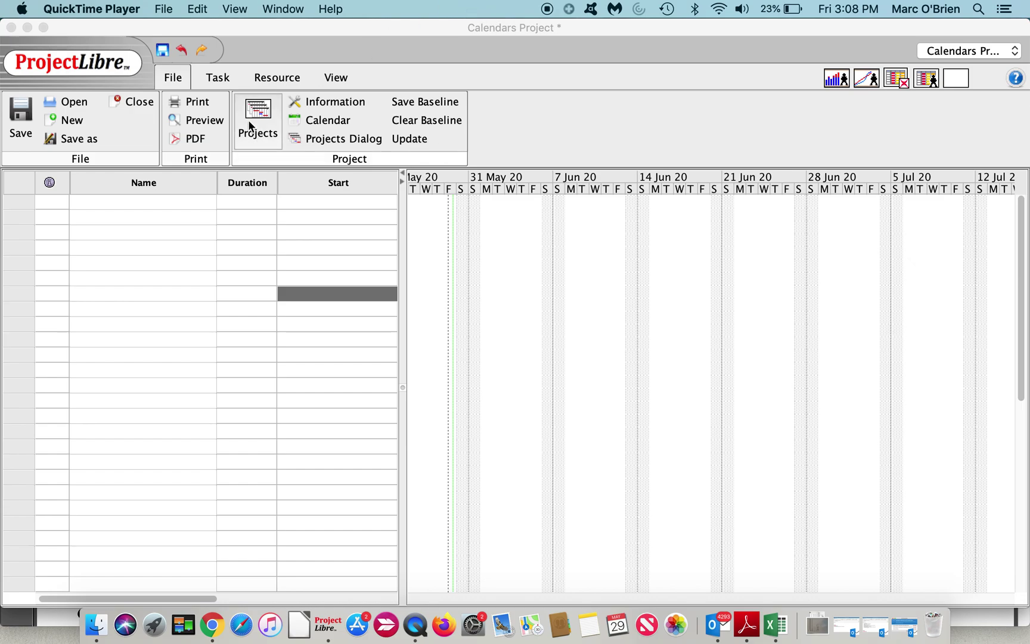
Step: Redo to bring back the Standard, 7 Day, 24 Hour and Tuesday off calendar tasks
click(206, 53)
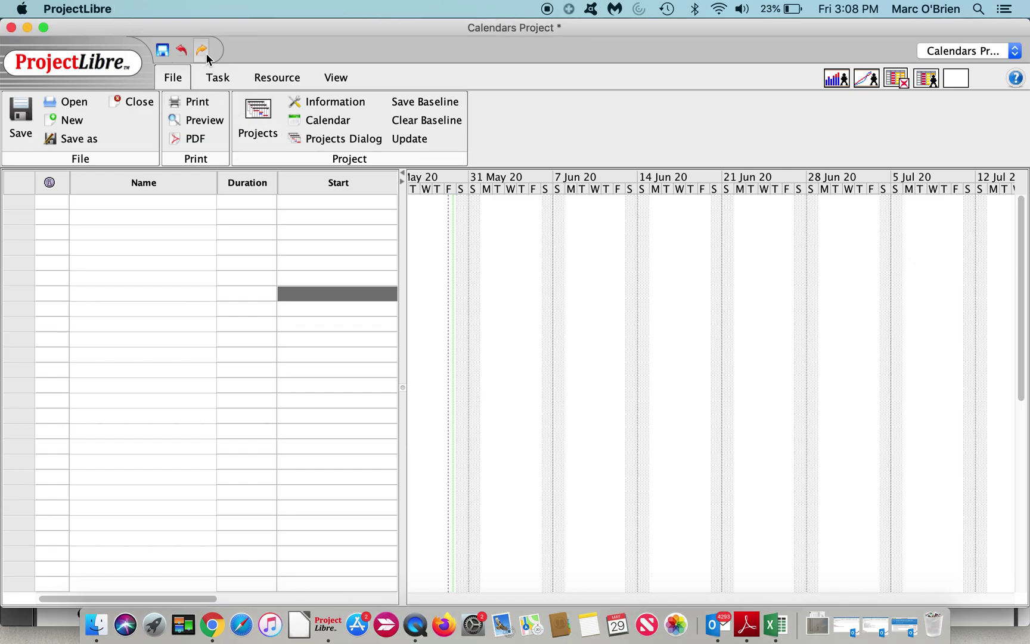
click(206, 53)
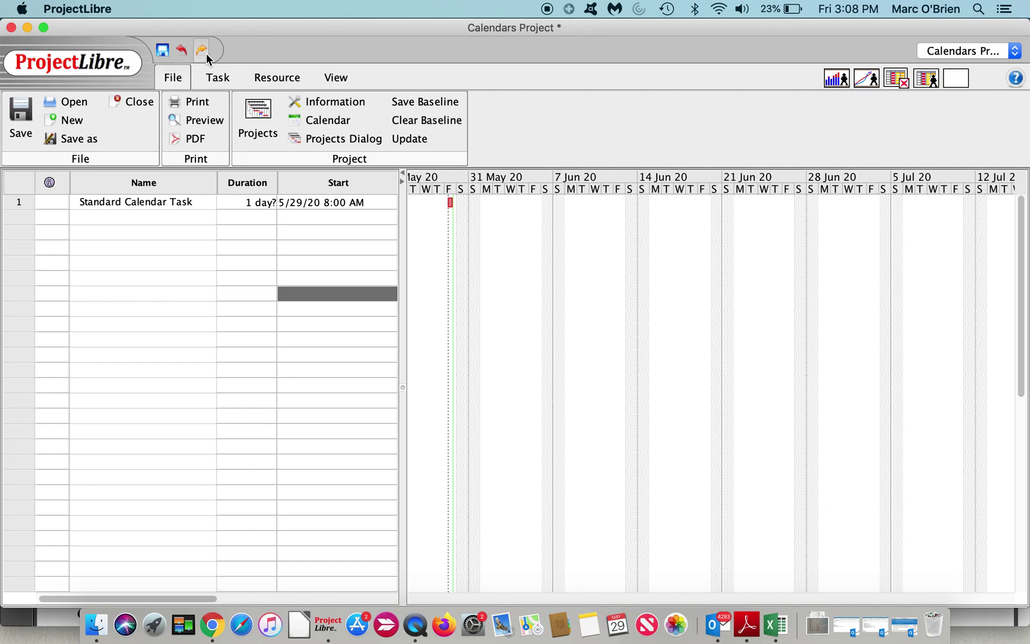
click(206, 53)
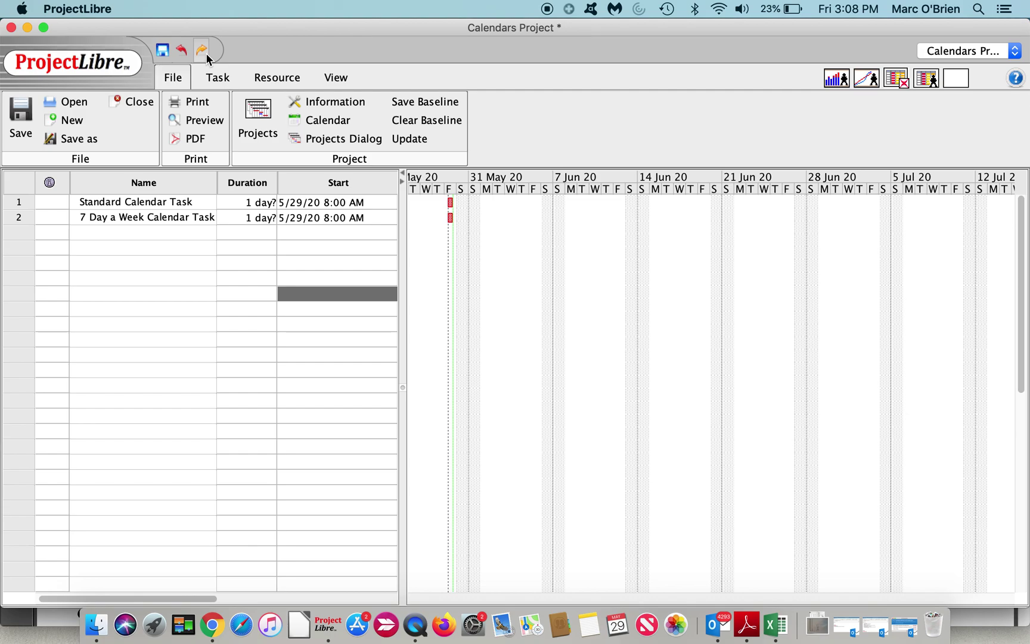
click(207, 53)
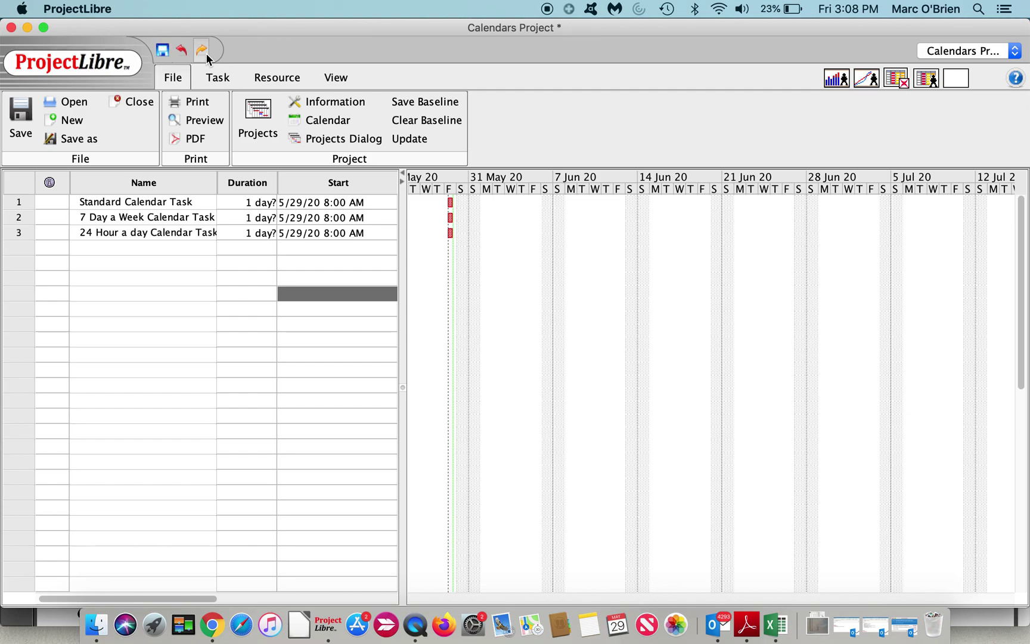
click(206, 53)
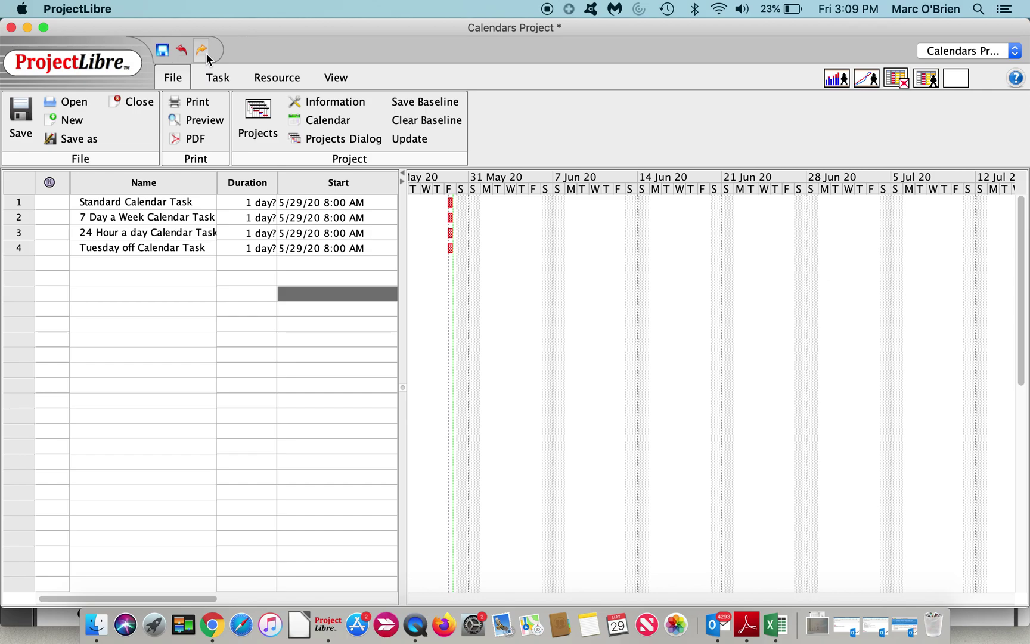
Step: Restore each task's 10-day duration and save a baseline for the entire project
click(206, 53)
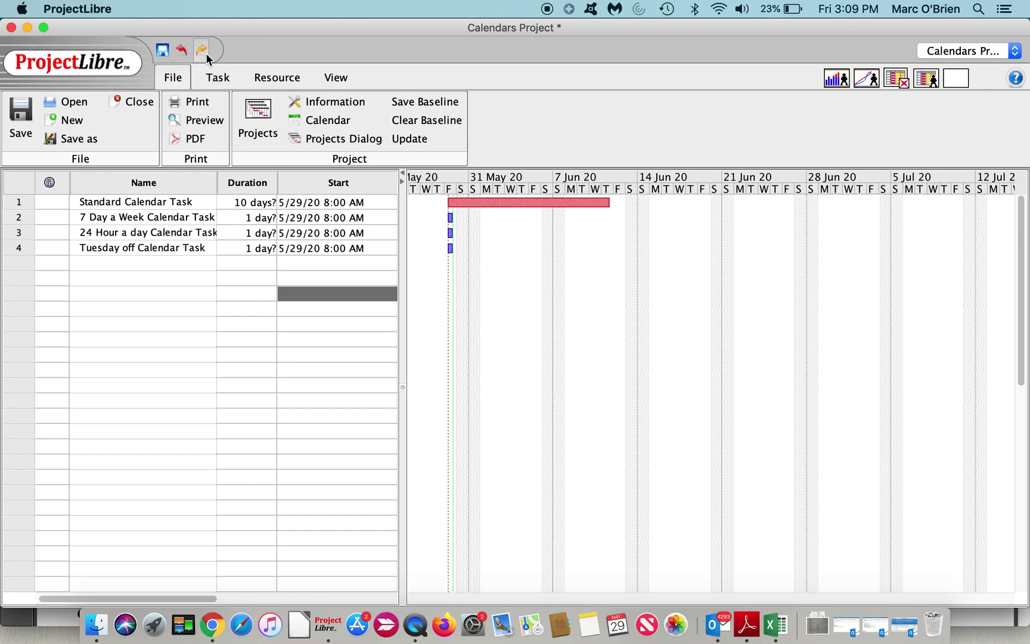
click(206, 53)
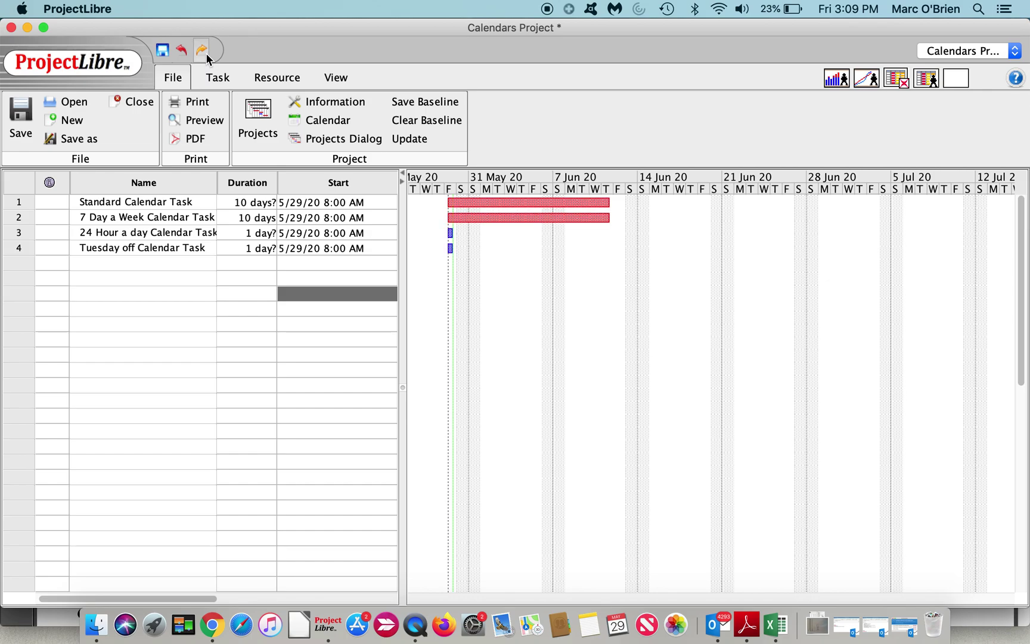
click(207, 53)
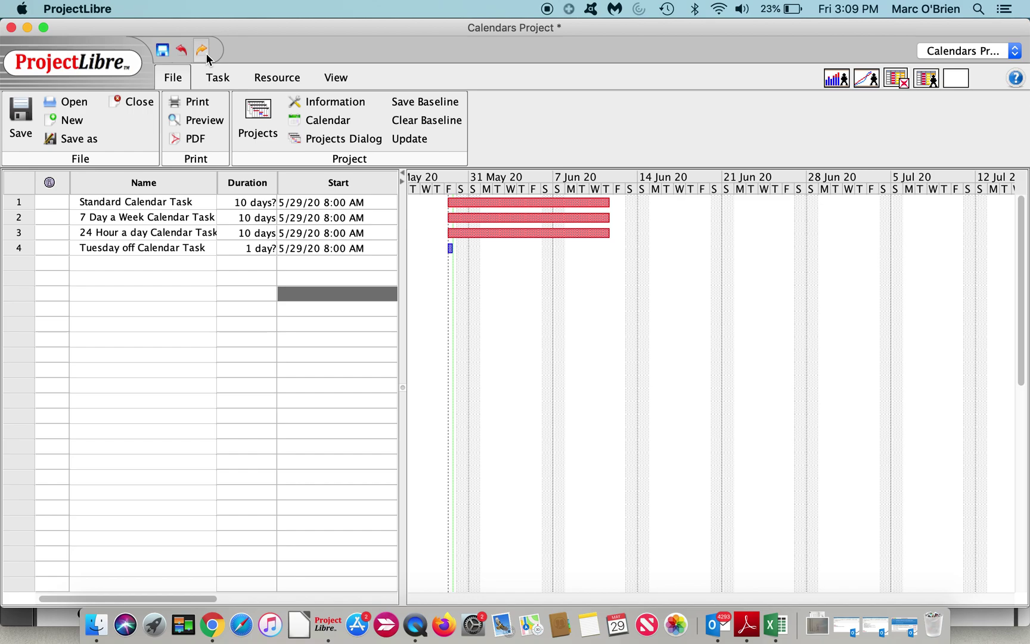
click(206, 53)
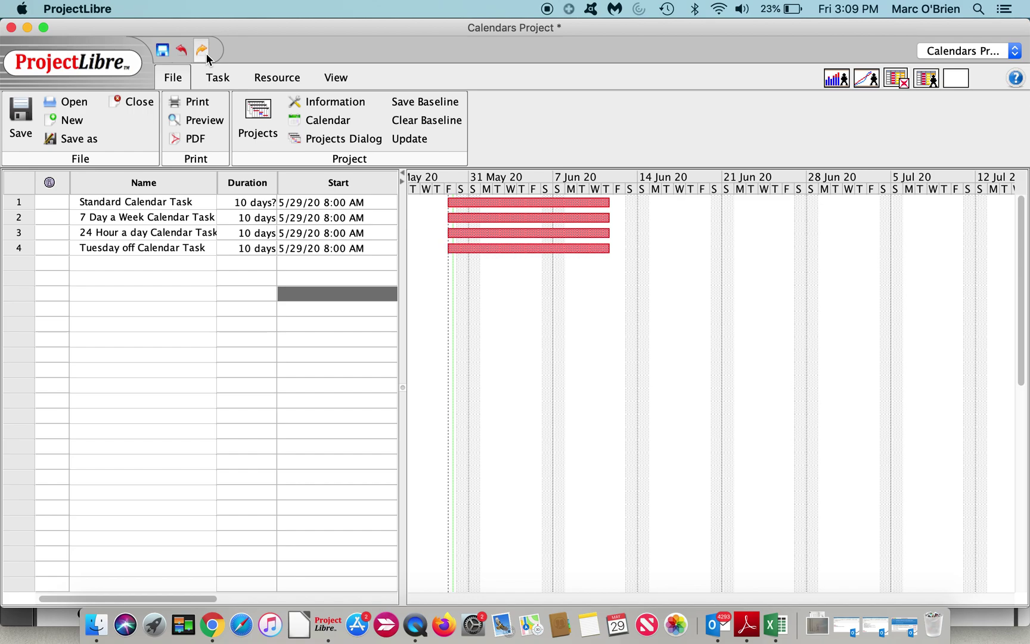
click(414, 105)
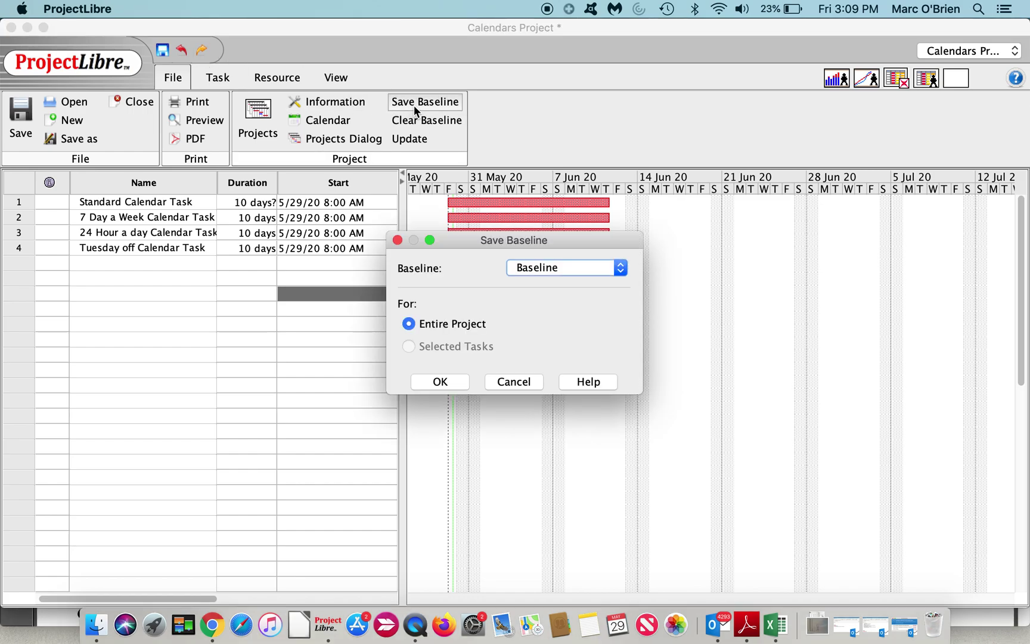
click(442, 381)
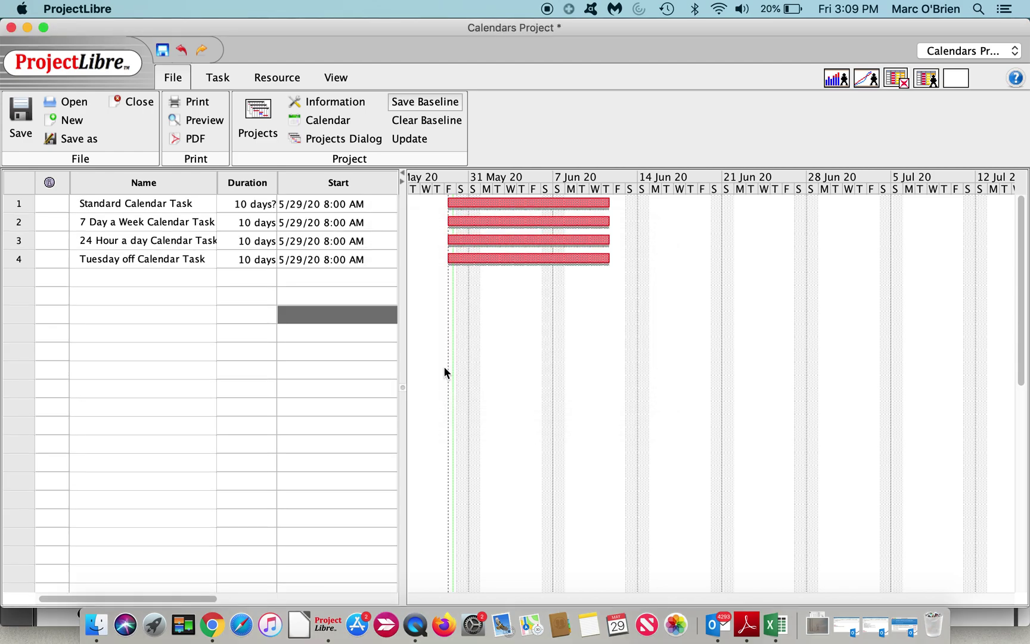
Step: Create a new base calendar named '7 Day a week'
click(342, 121)
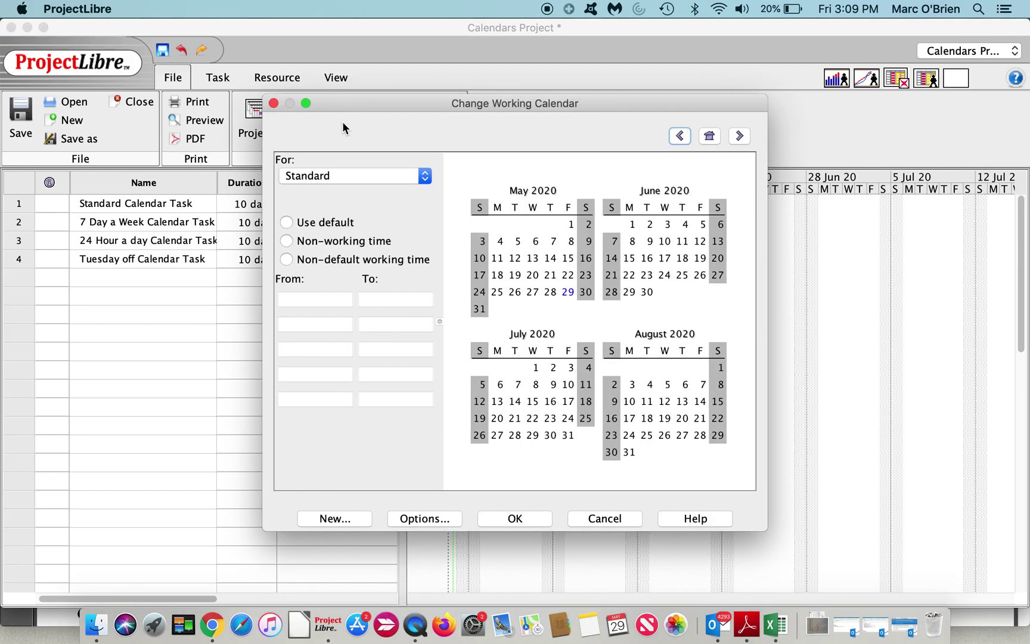
click(424, 178)
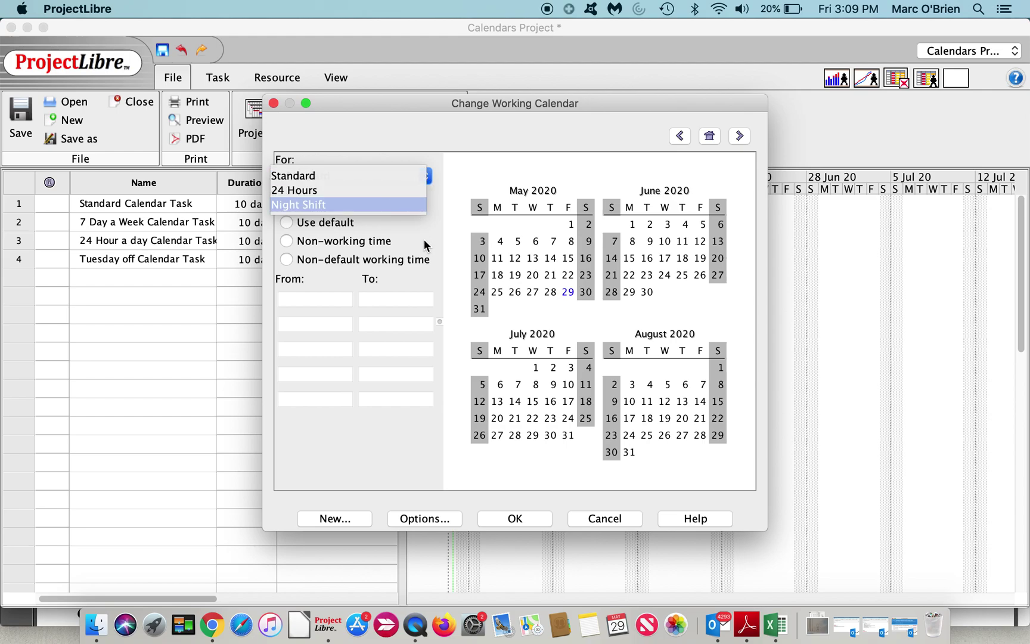
click(452, 182)
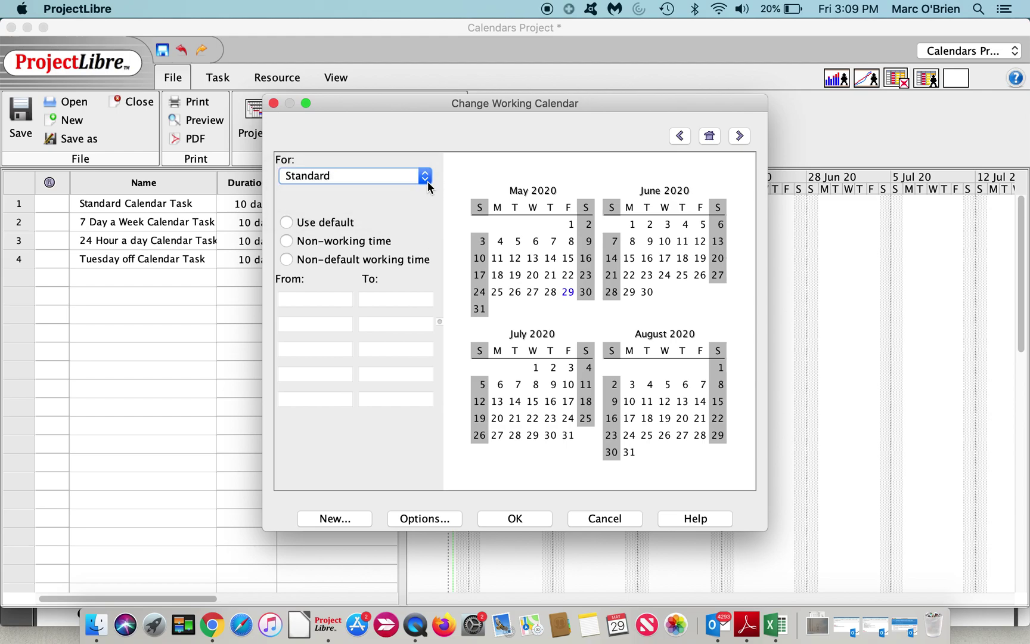
click(323, 517)
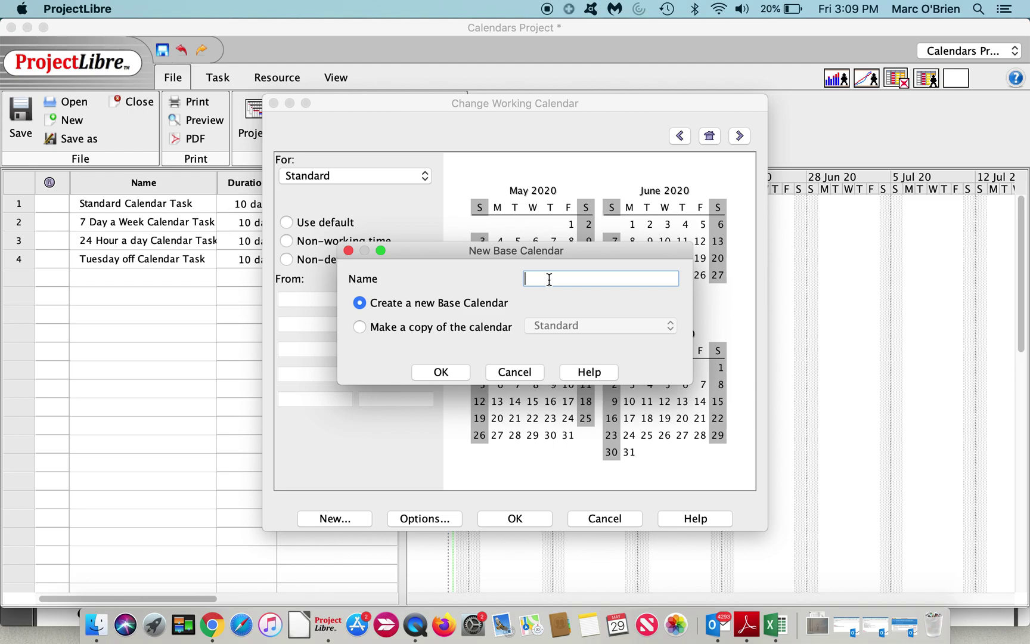
text(7 Day a week)
click(450, 373)
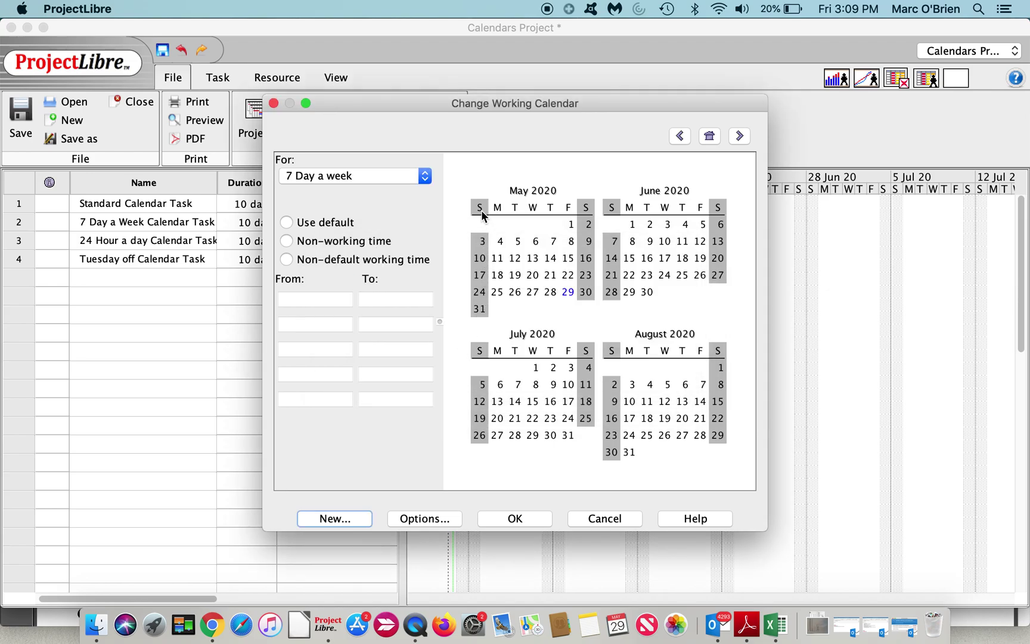
Step: Make Sundays and Saturdays regular working days in the 7 Day a week calendar
click(480, 207)
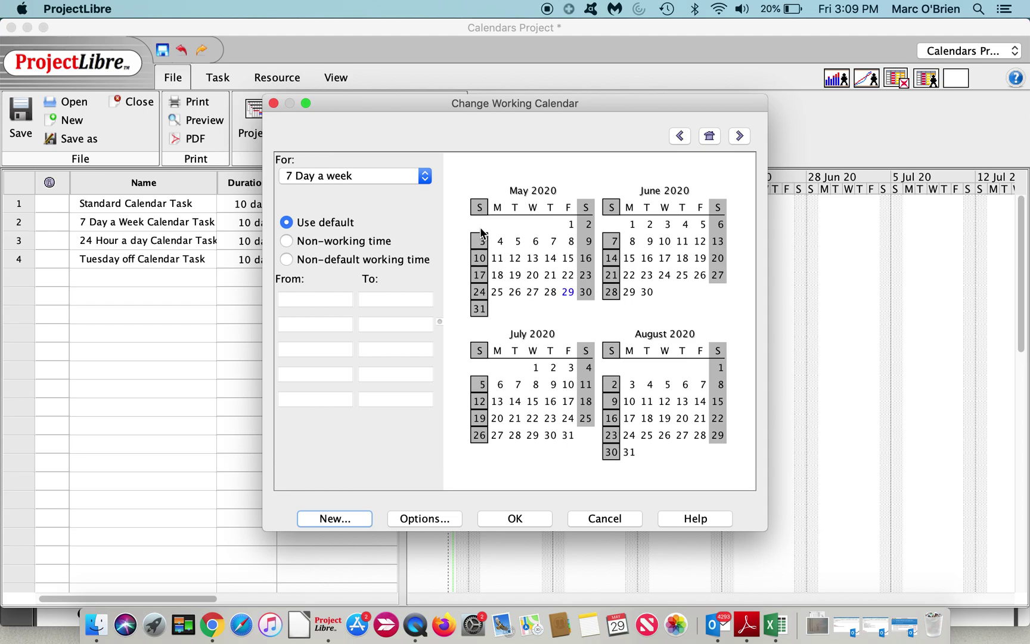
click(287, 259)
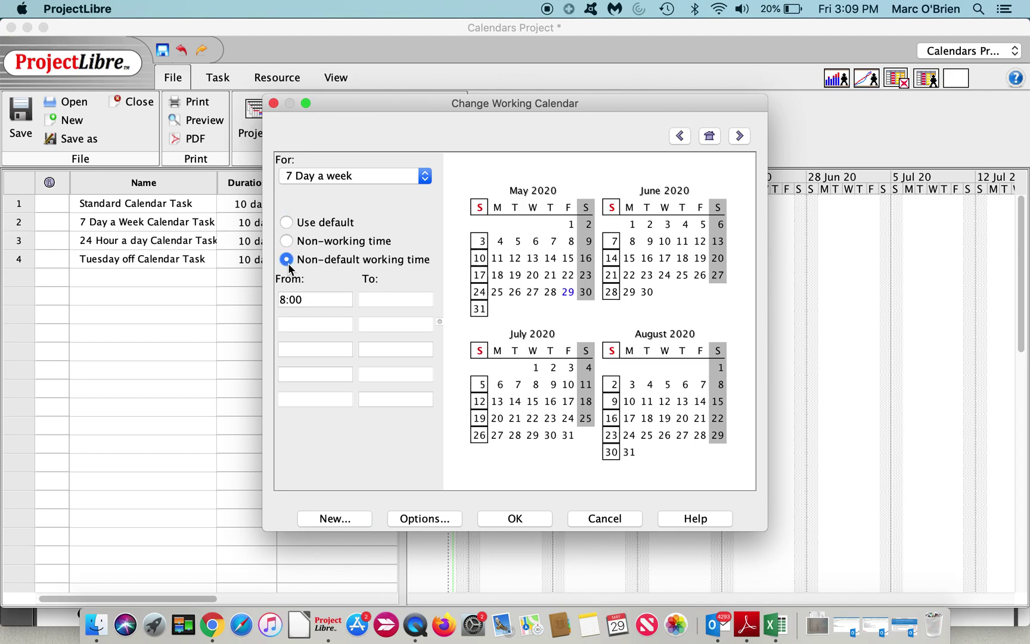
click(584, 207)
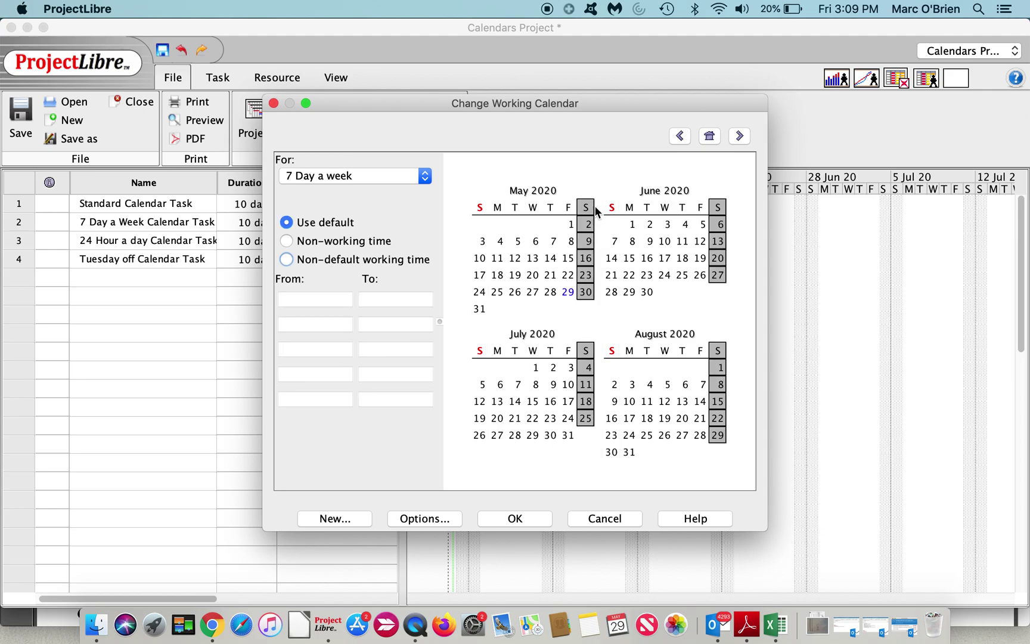
click(288, 261)
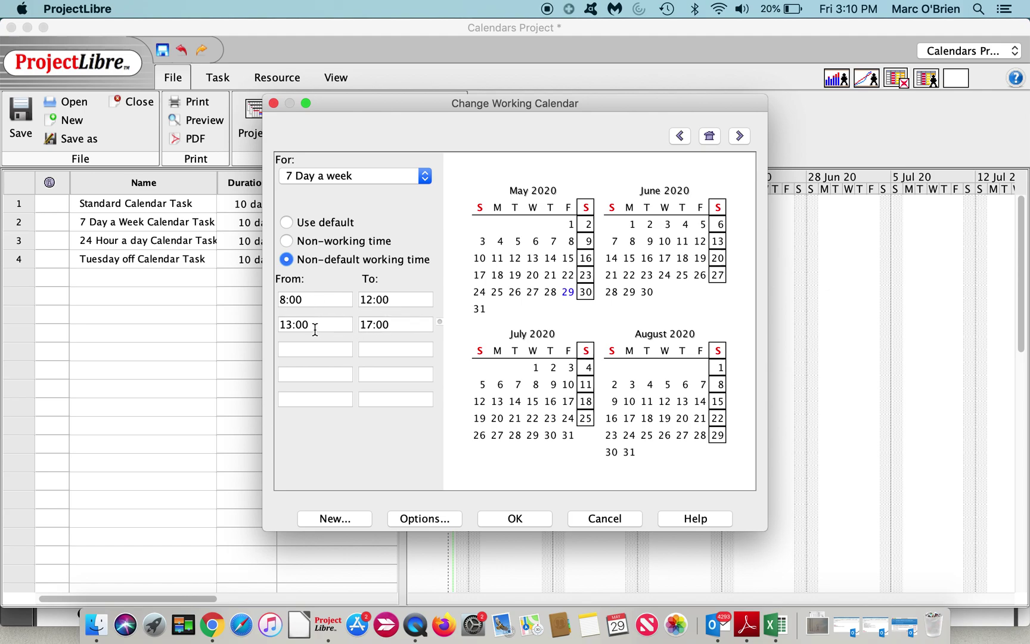
click(503, 519)
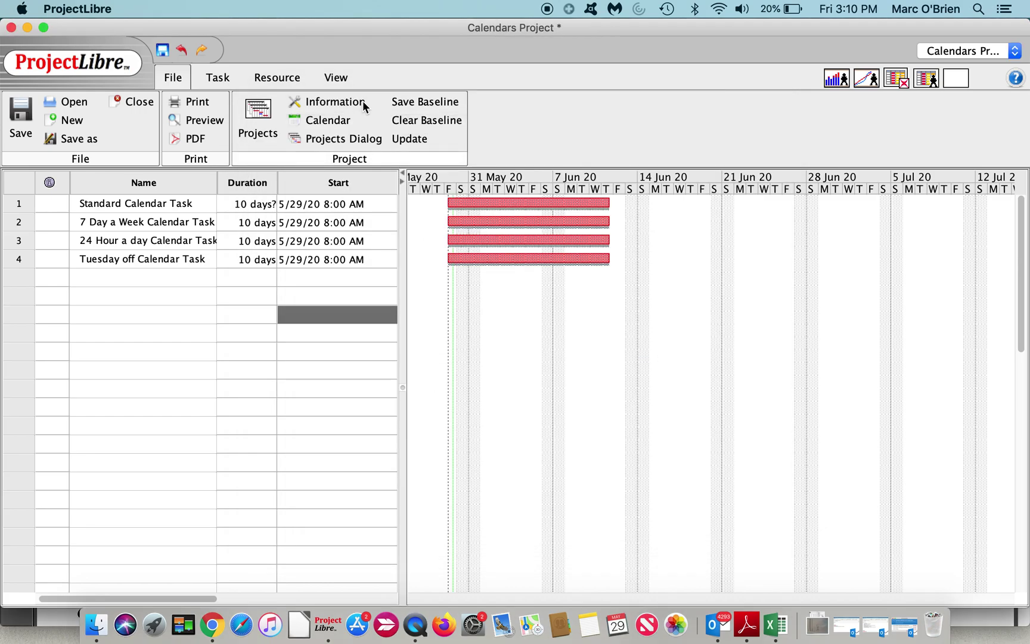
Step: Add a 'Tuesday off' base calendar with all Tuesdays marked non-working time
click(326, 119)
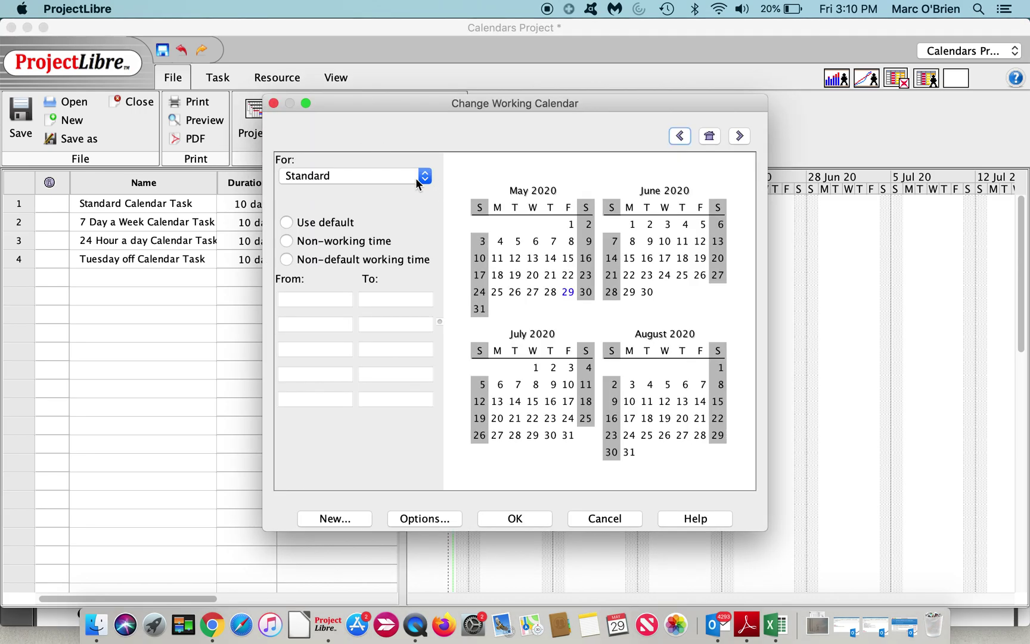
click(329, 518)
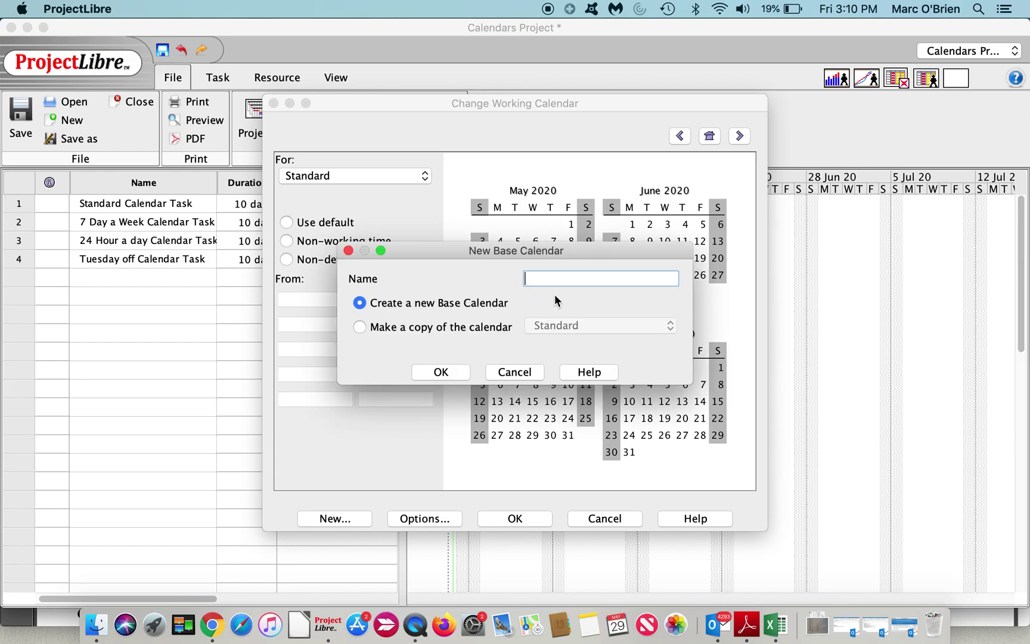
text(Tuesday off)
click(464, 369)
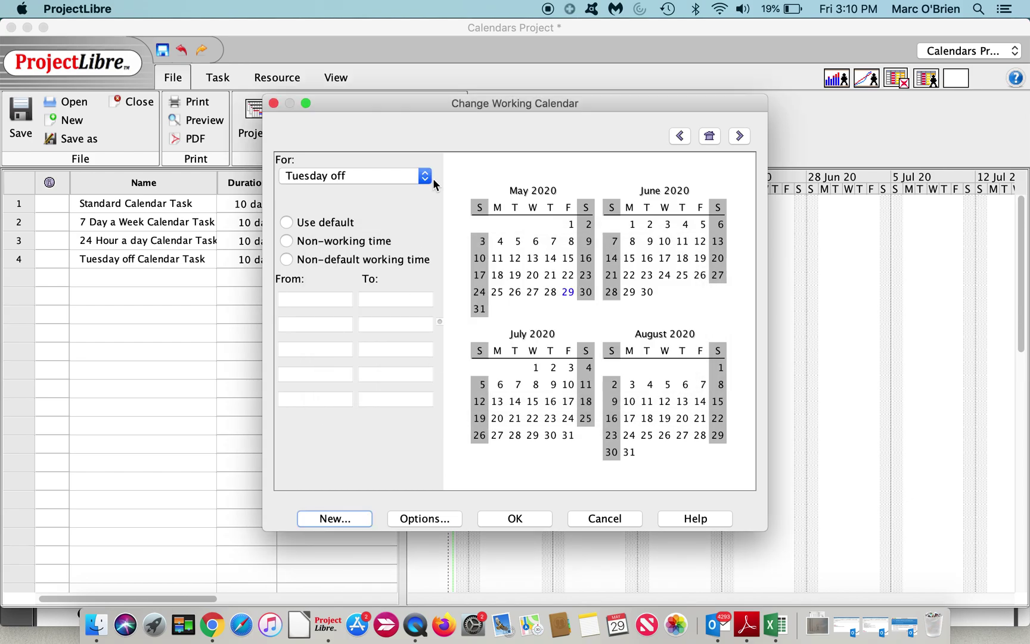
click(516, 208)
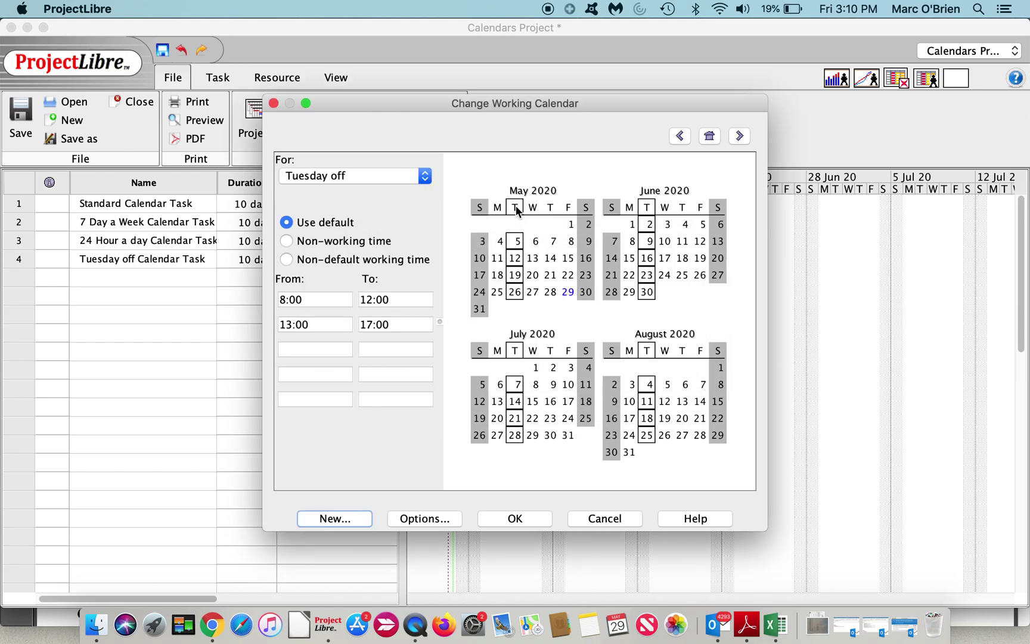
click(287, 242)
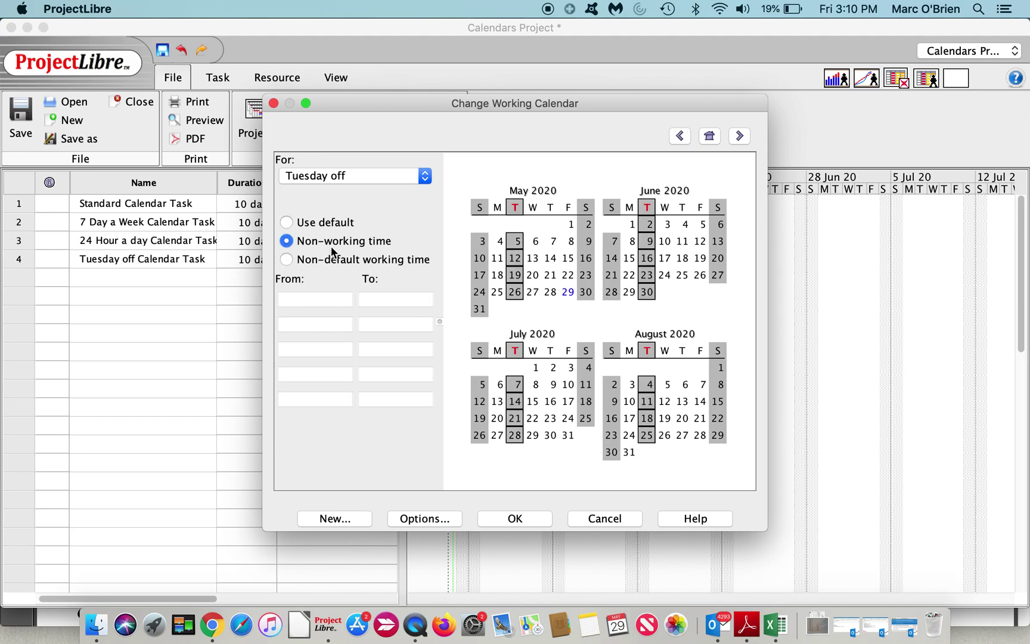
click(514, 520)
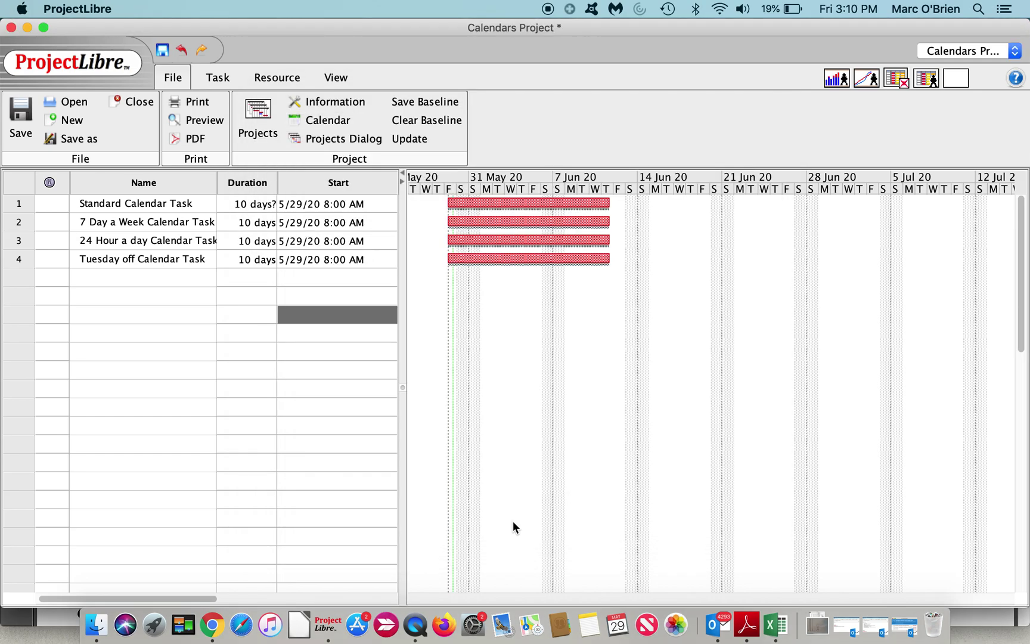
Step: Assign the Standard calendar to the Standard Calendar Task
click(21, 206)
double_click(21, 205)
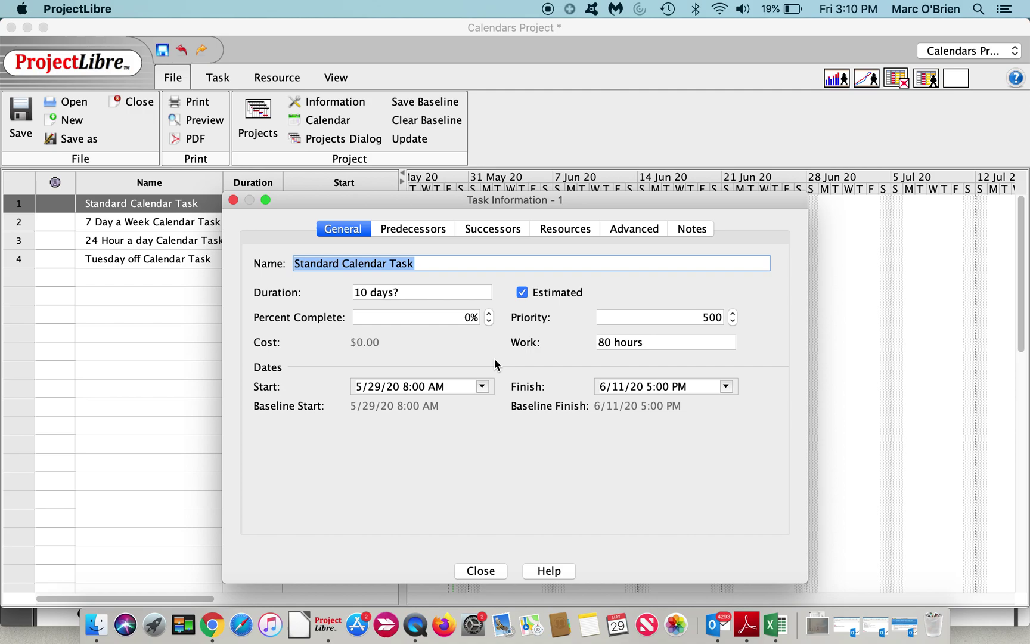
click(632, 229)
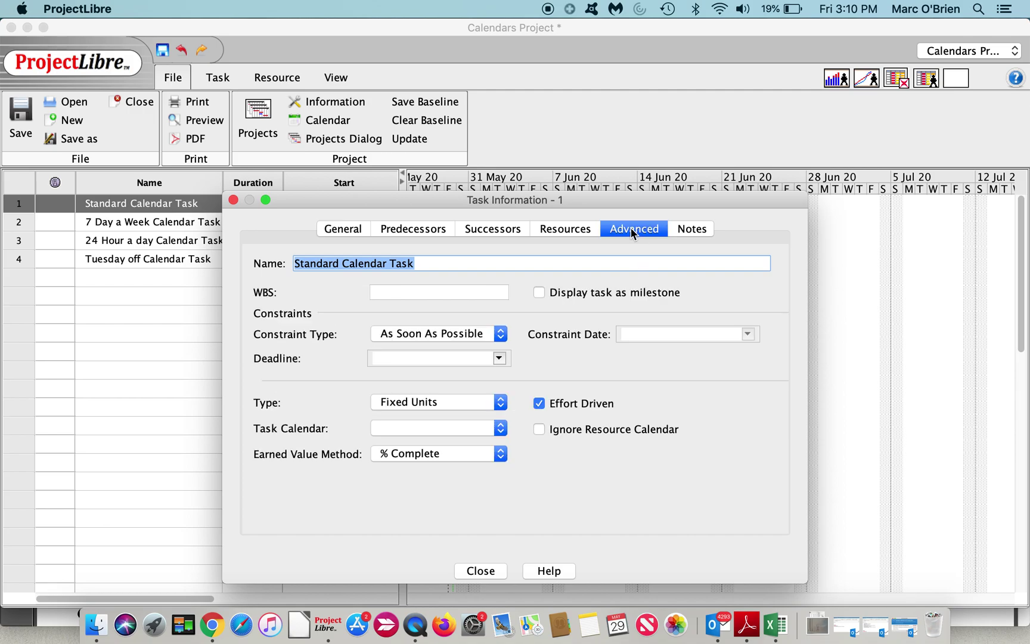
click(410, 432)
click(414, 441)
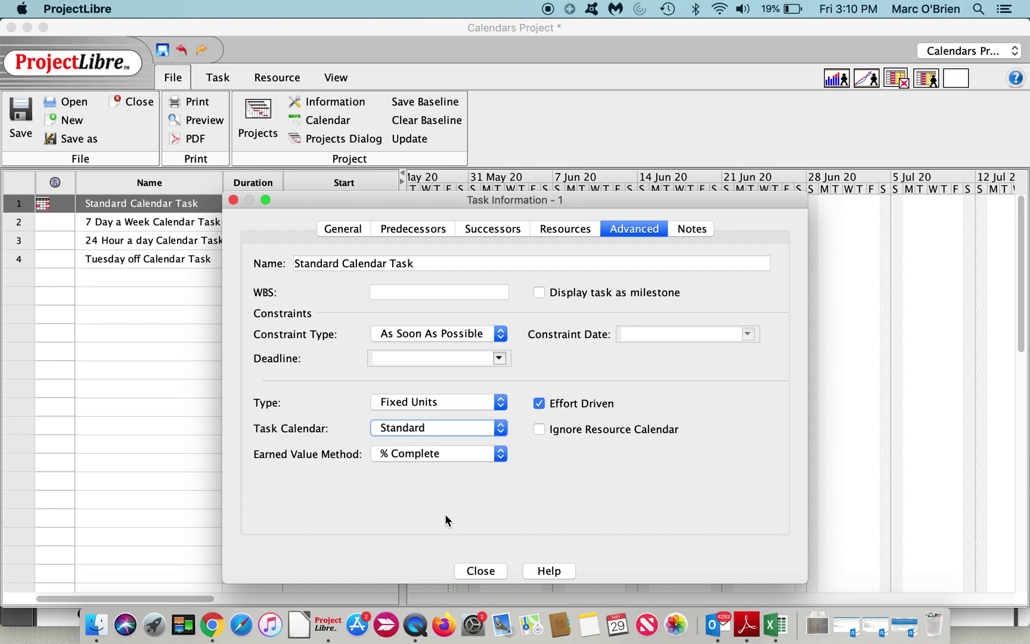
click(477, 571)
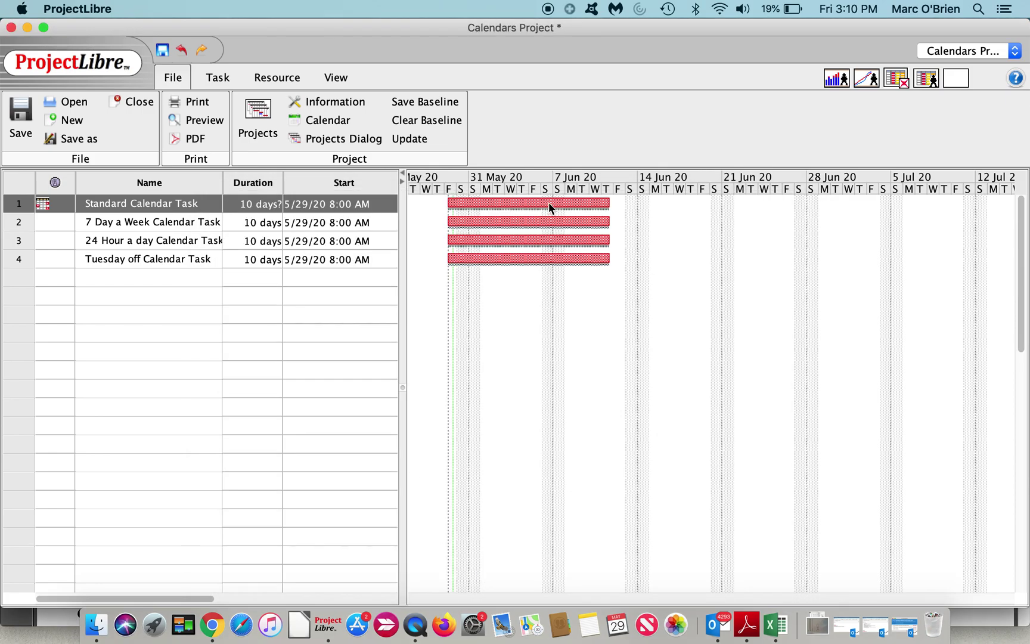
Step: Assign the 7 Day a week calendar to the 7 Day a Week task
double_click(20, 223)
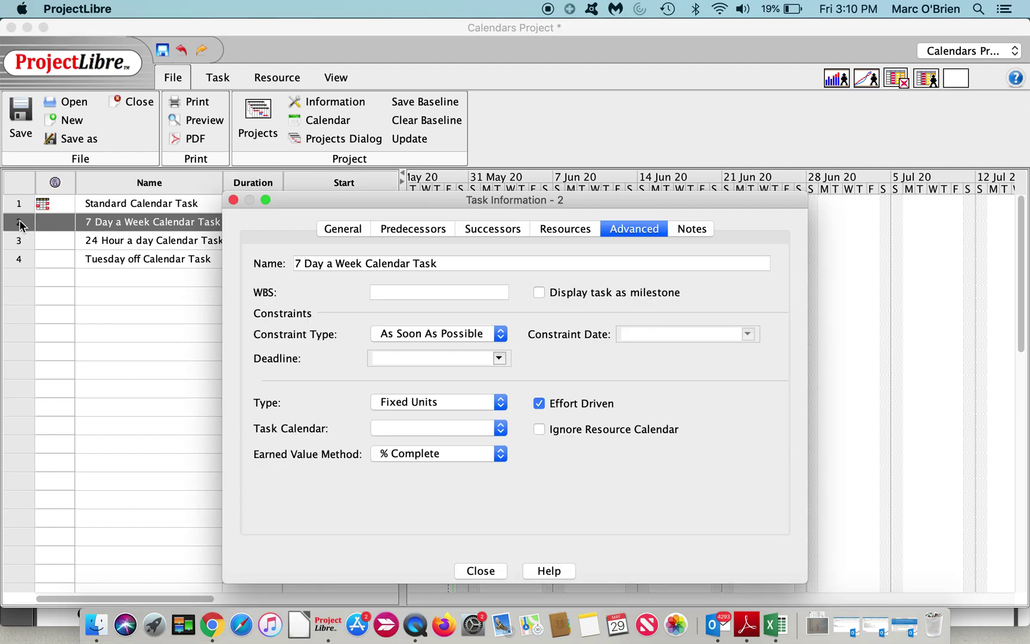
click(398, 432)
click(411, 483)
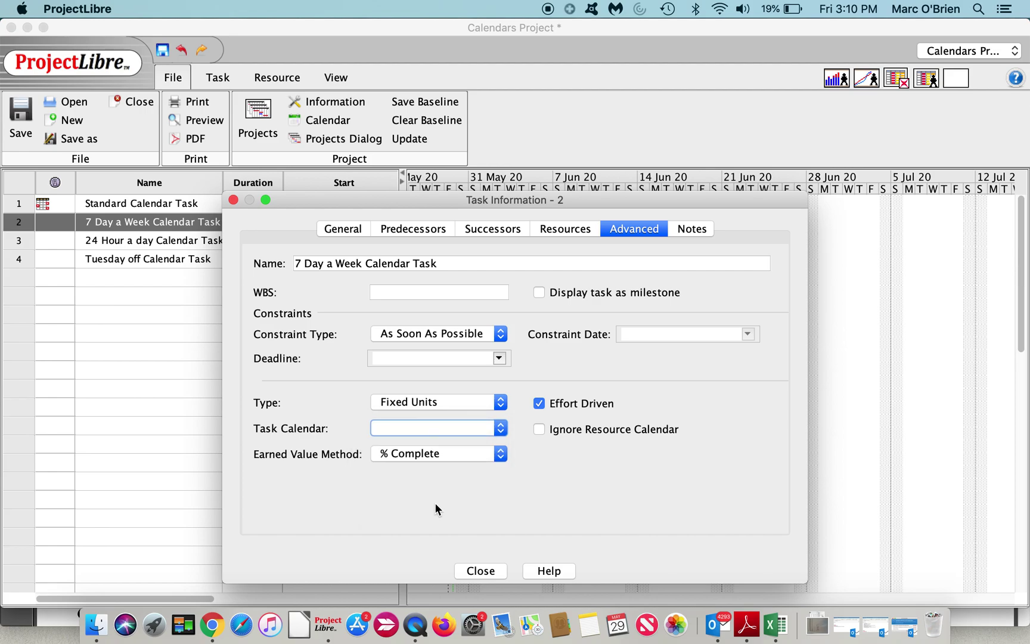
click(480, 570)
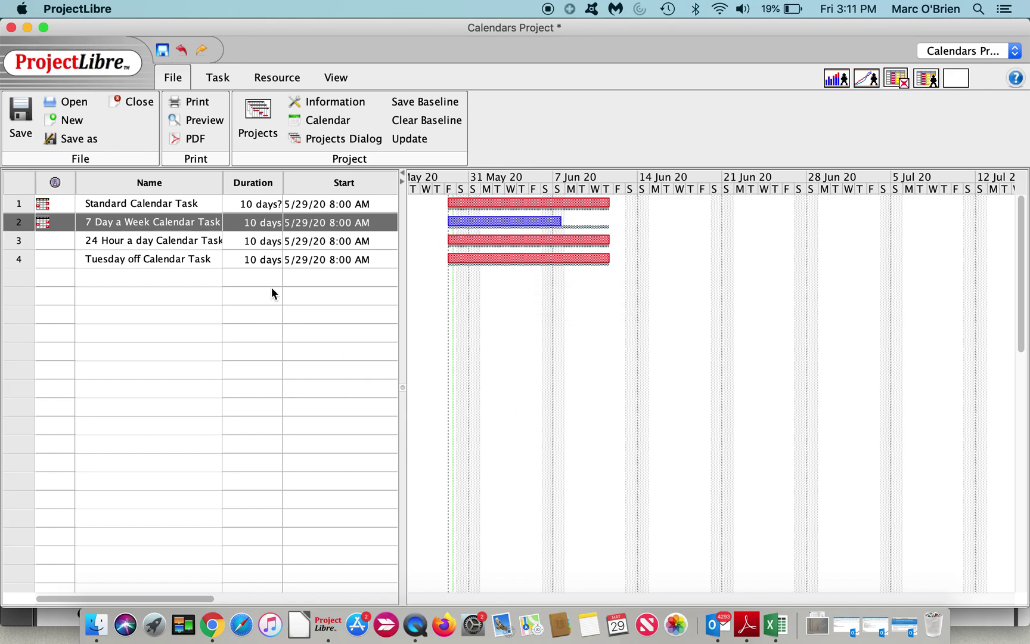
Step: Assign the 24 Hours calendar to the 24 Hour a day task
click(25, 246)
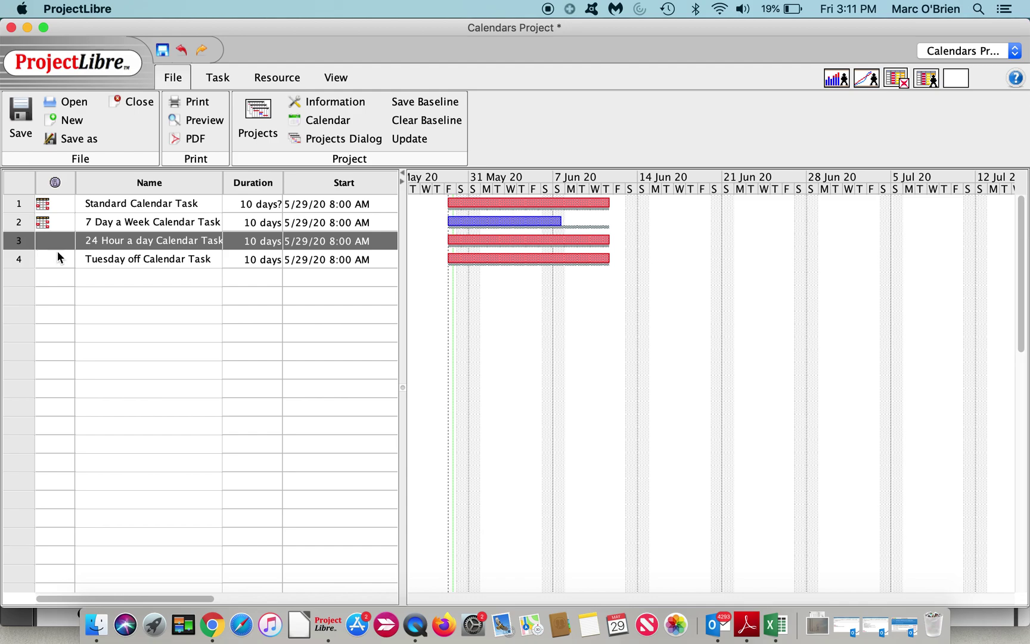
double_click(18, 247)
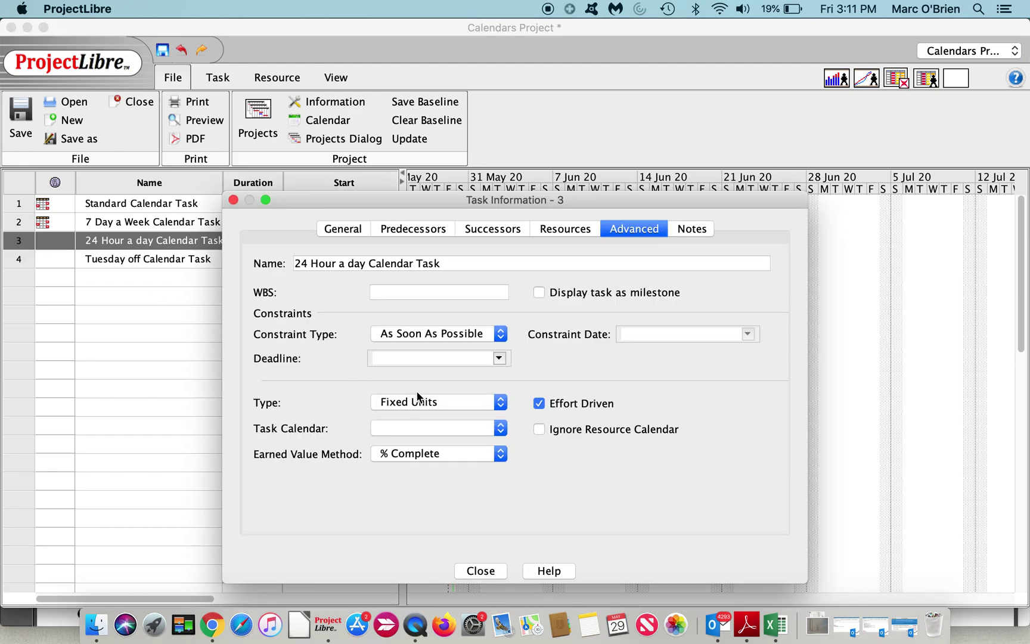
click(435, 427)
click(437, 460)
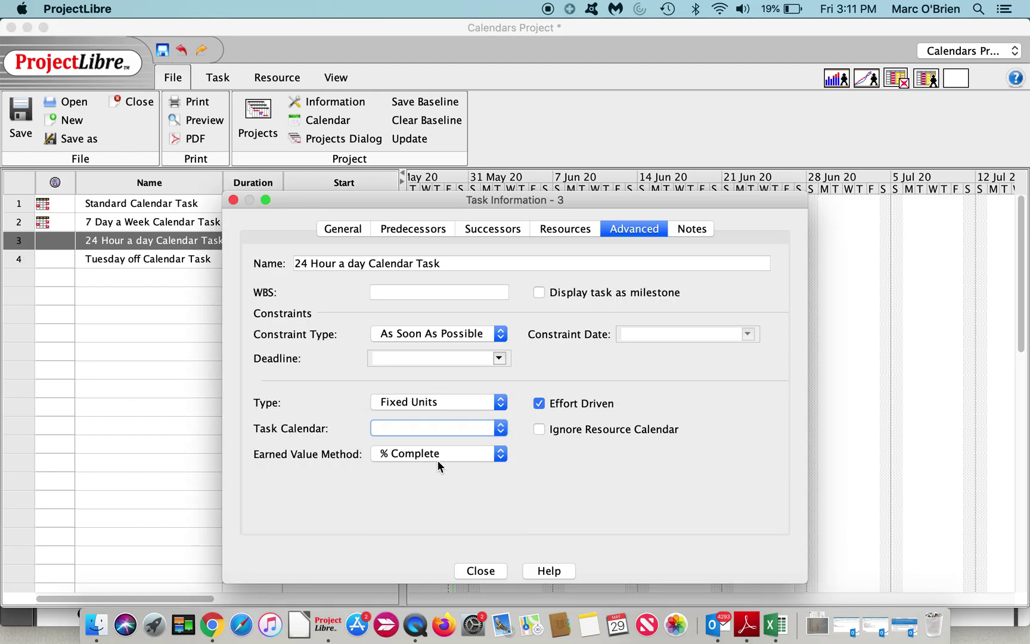
click(481, 571)
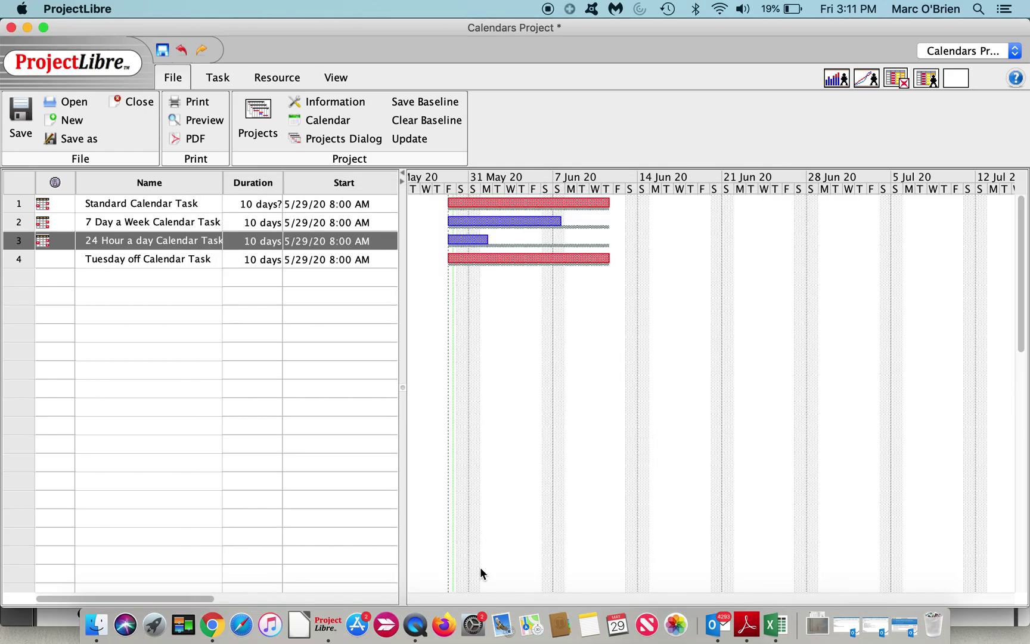
Step: Assign the Tuesday off calendar to the Tuesday off task
double_click(20, 260)
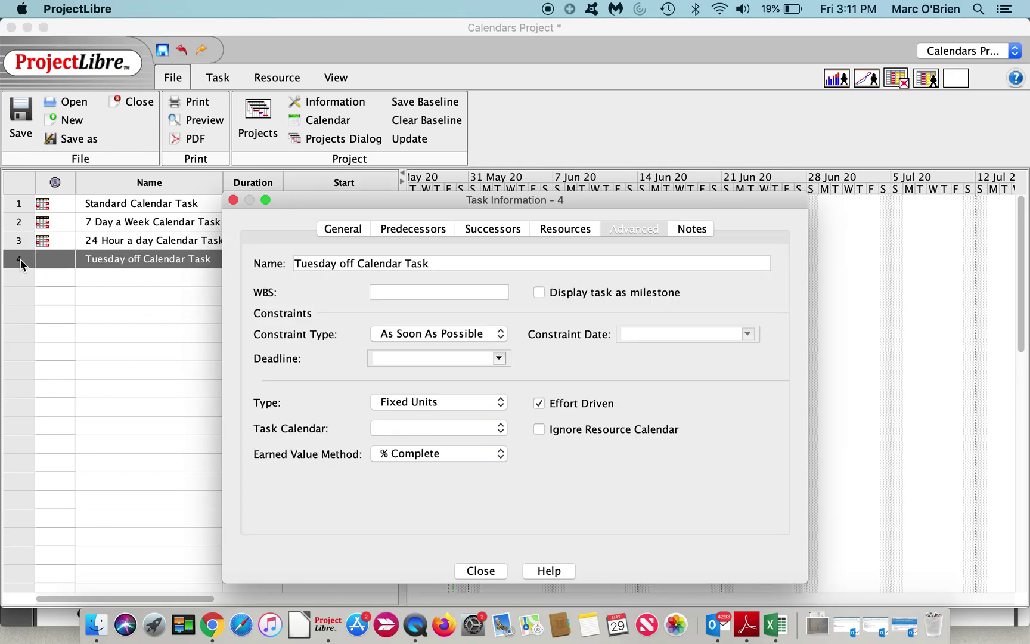
click(406, 430)
click(416, 498)
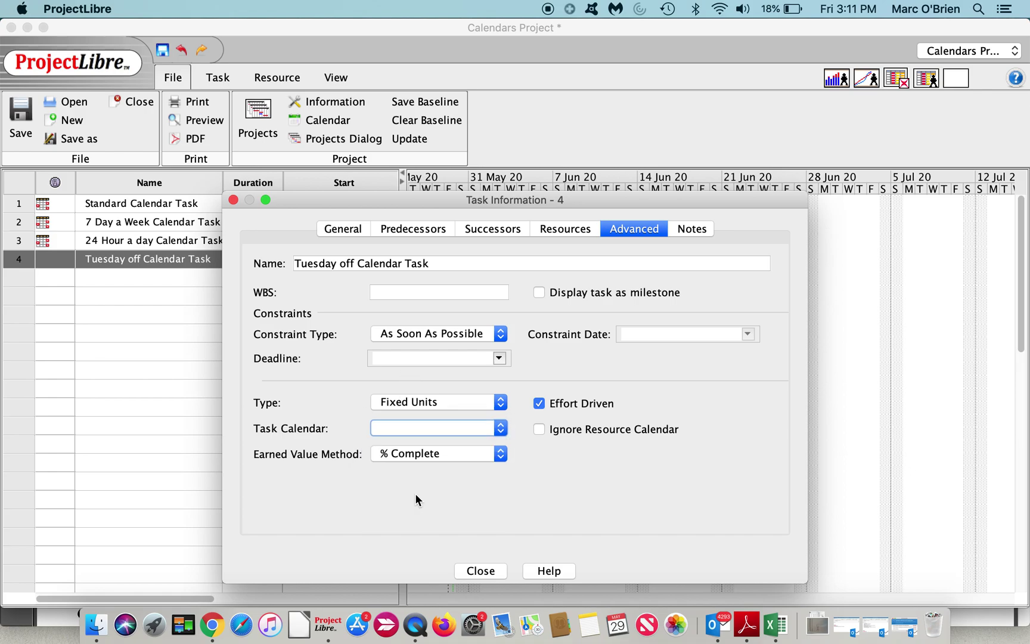
click(480, 571)
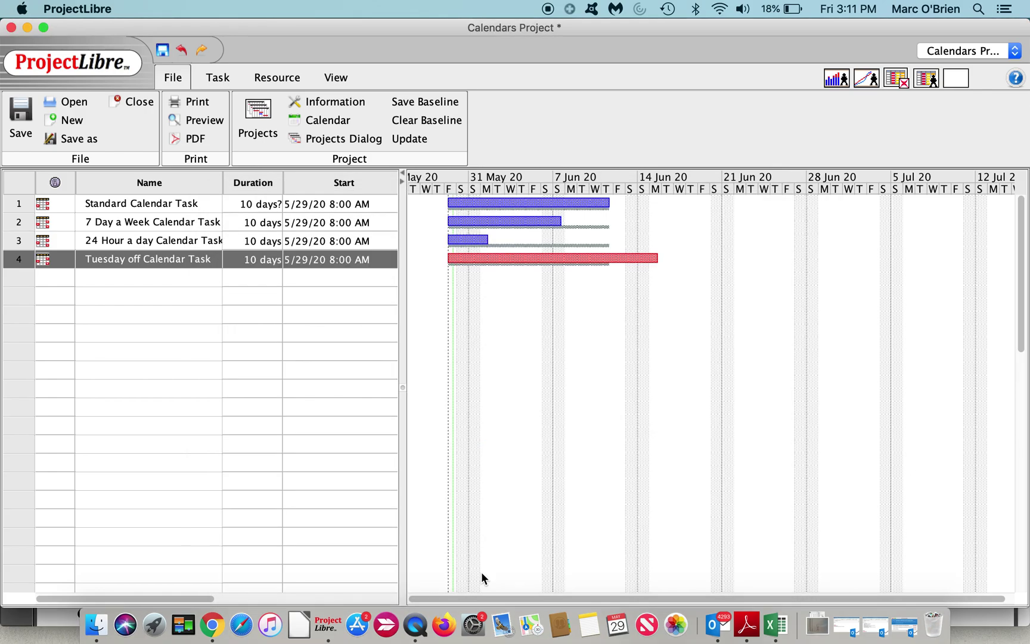